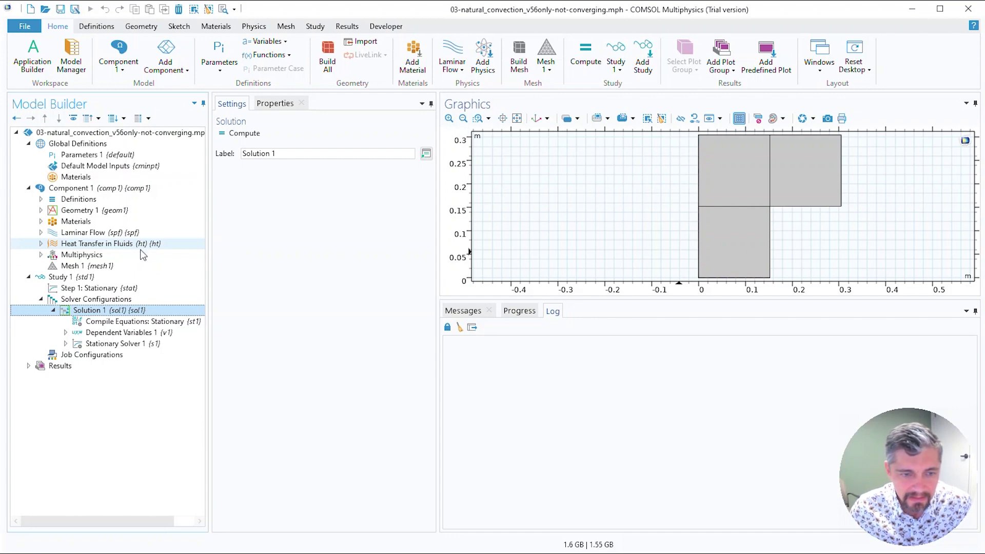
Step: View the mesh, compute Study 1, and acknowledge the maximum-Newton-iterations failure
left_click(99, 268)
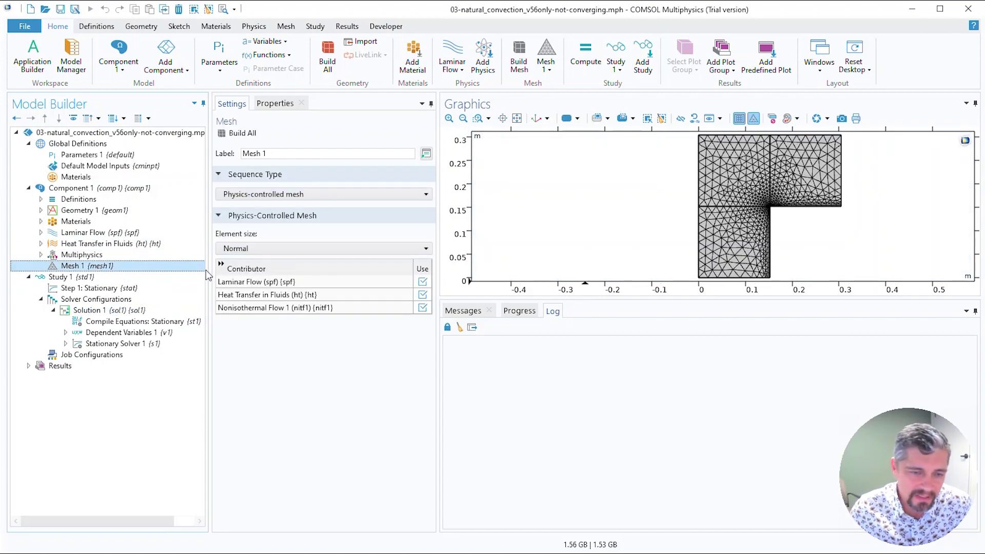
left_click(116, 279)
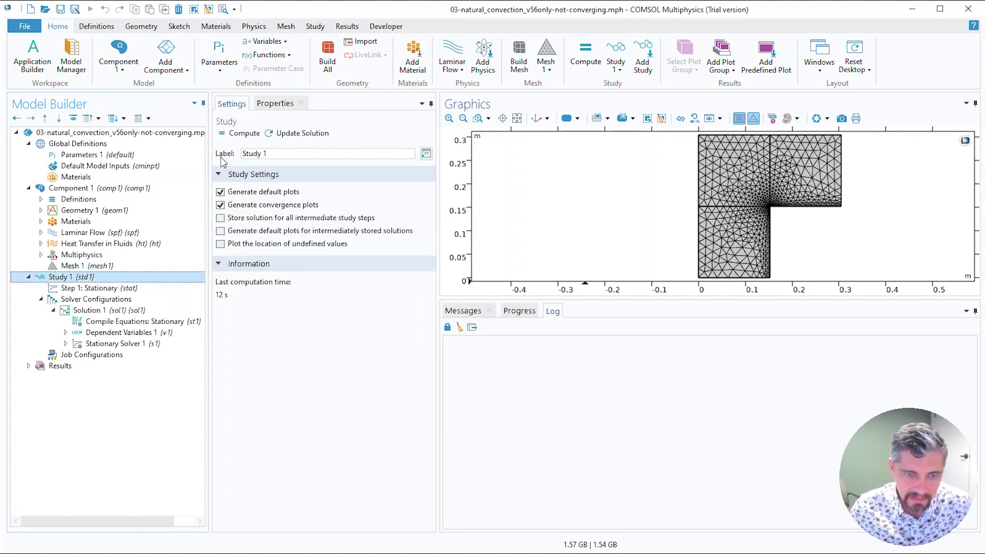
left_click(233, 135)
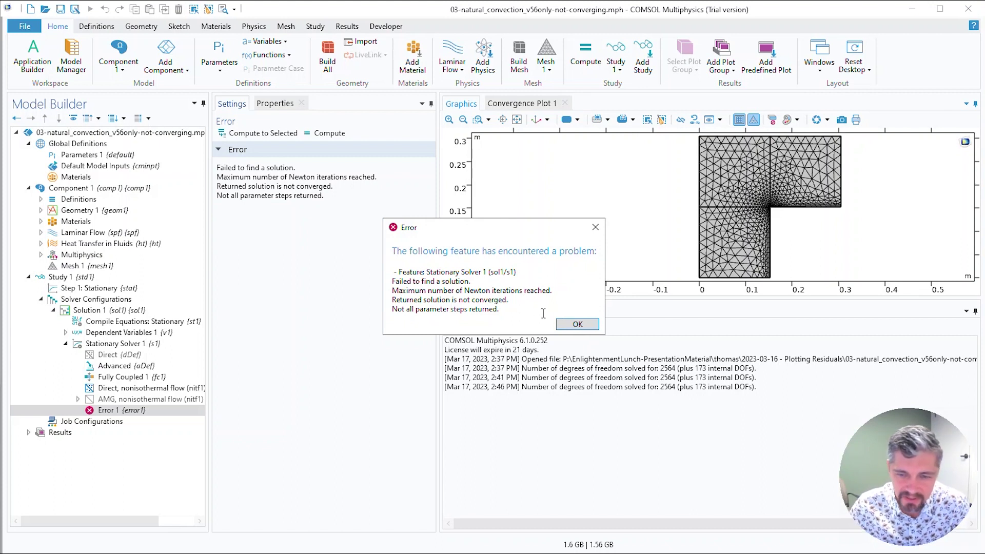
left_click(571, 324)
Step: Enlarge Convergence Plot 1 to inspect the error stalling near 0.05
left_click(515, 104)
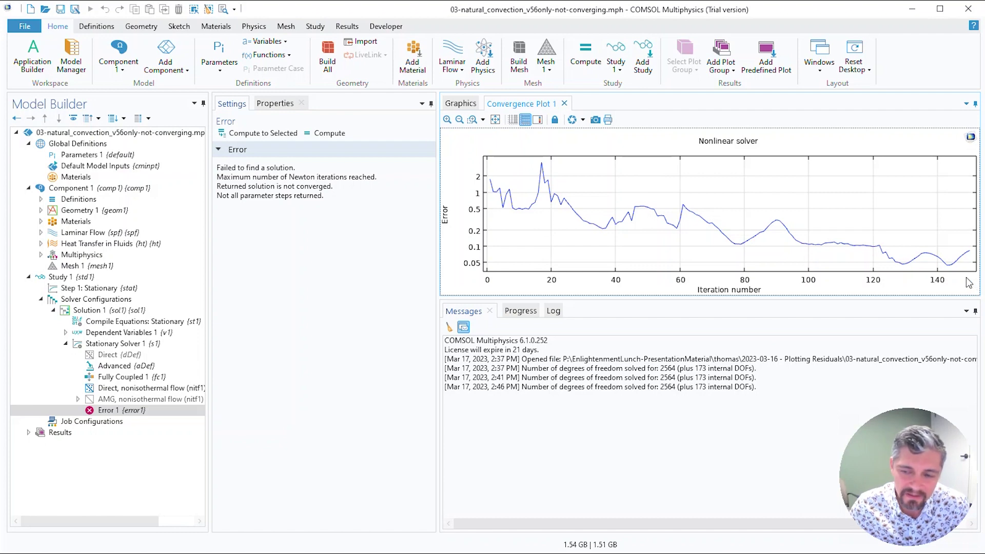
left_click_drag(786, 298, 782, 379)
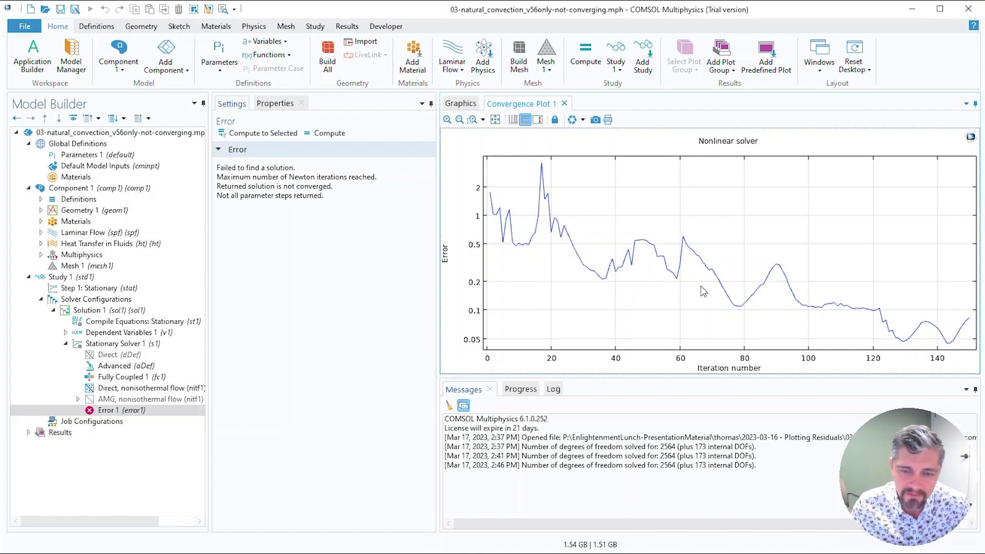
Step: Change Fully Coupled 1's maximum iterations from 150 to 1000 and recompute Study 1
left_click(139, 380)
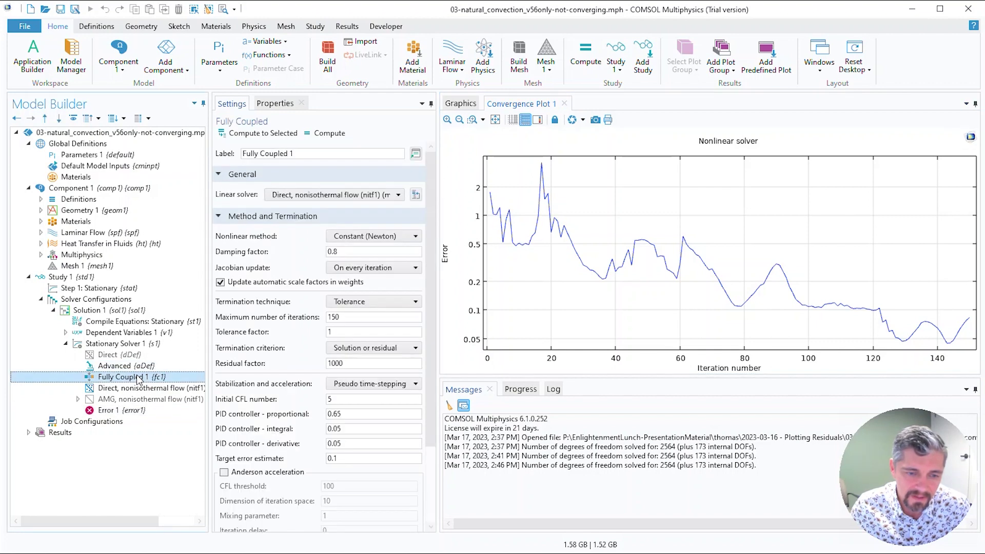
double_click(363, 317)
type("1000")
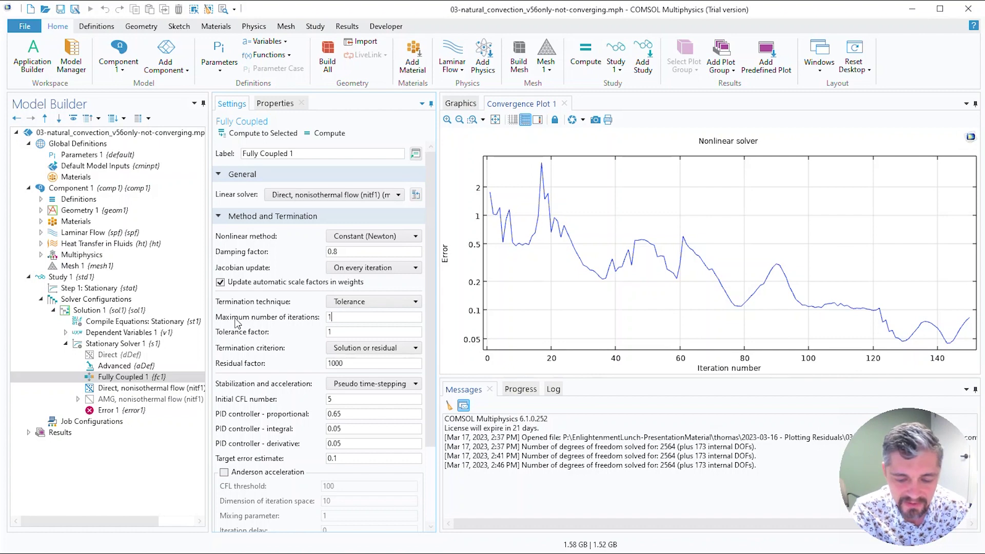
left_click(71, 280)
left_click(238, 133)
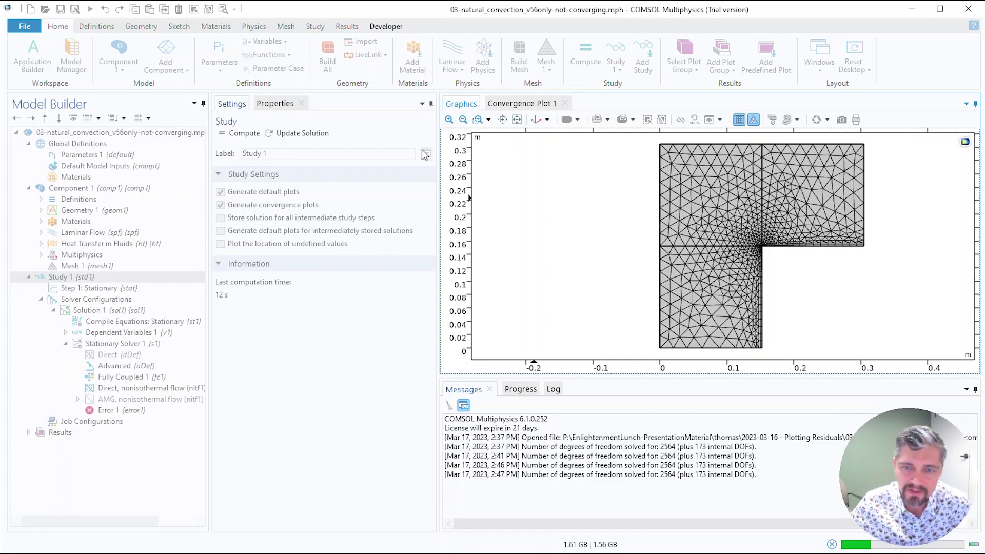
Step: Follow the solve in the convergence plot and enlarged log until the NaN/Inf error appears
left_click(503, 105)
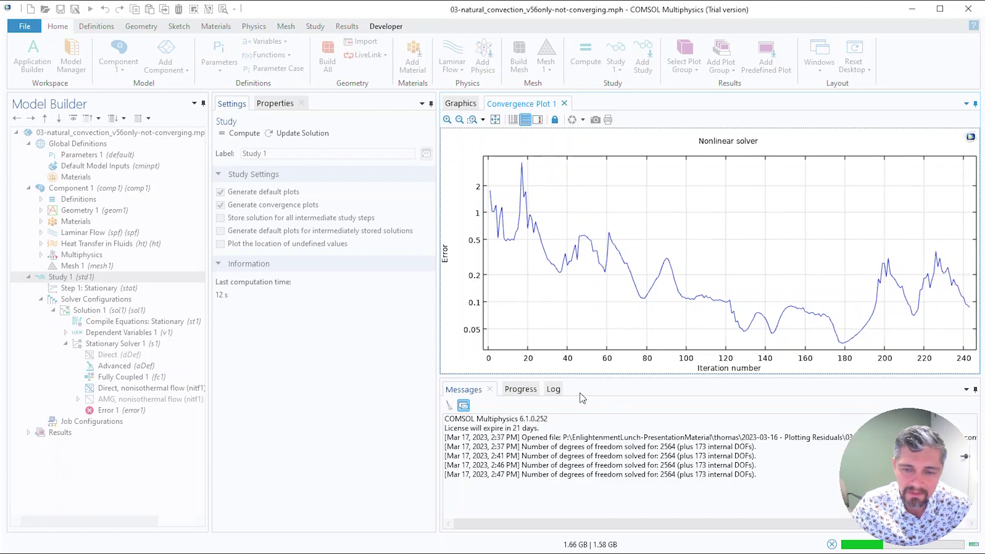
left_click(553, 388)
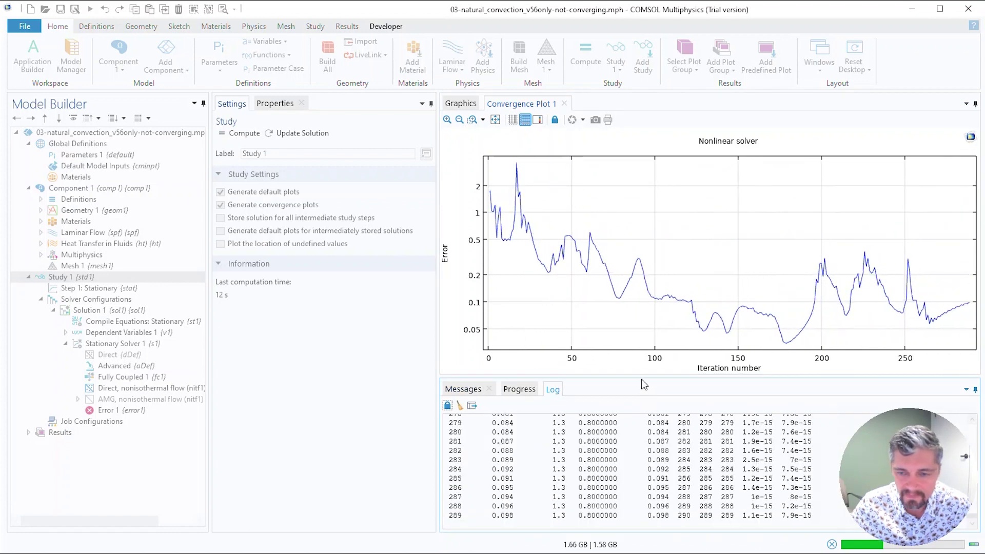
left_click_drag(642, 378, 636, 269)
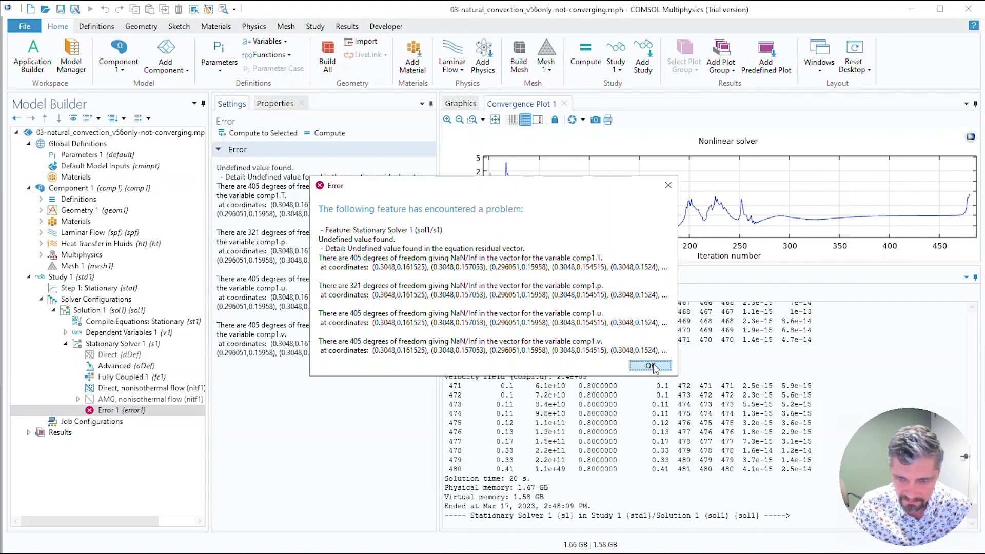
left_click(636, 365)
Step: Scroll the solver log to its top, where kept rows start near iteration 173, and open Preferences
scroll(708, 427, "up", 10)
scroll(709, 428, "up", 20)
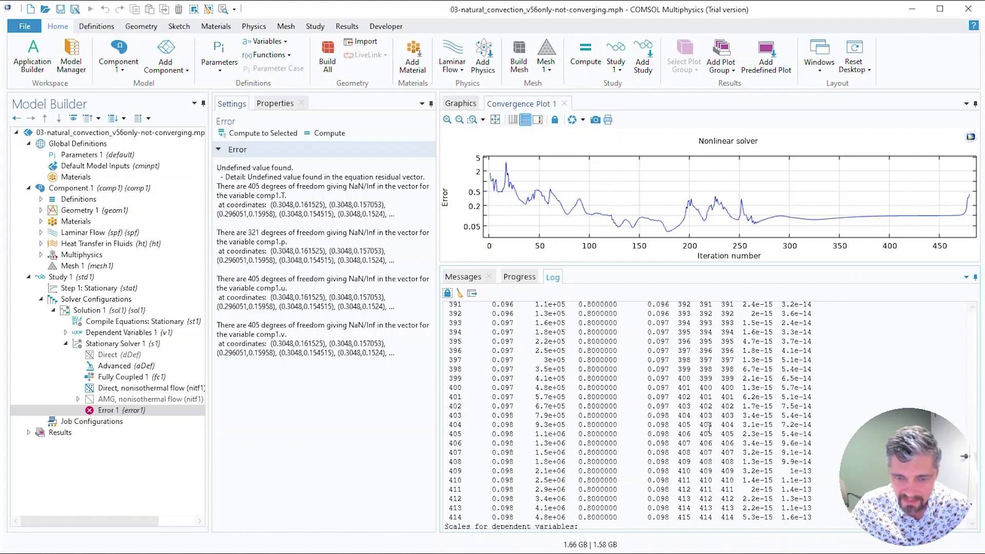
scroll(708, 427, "up", 18)
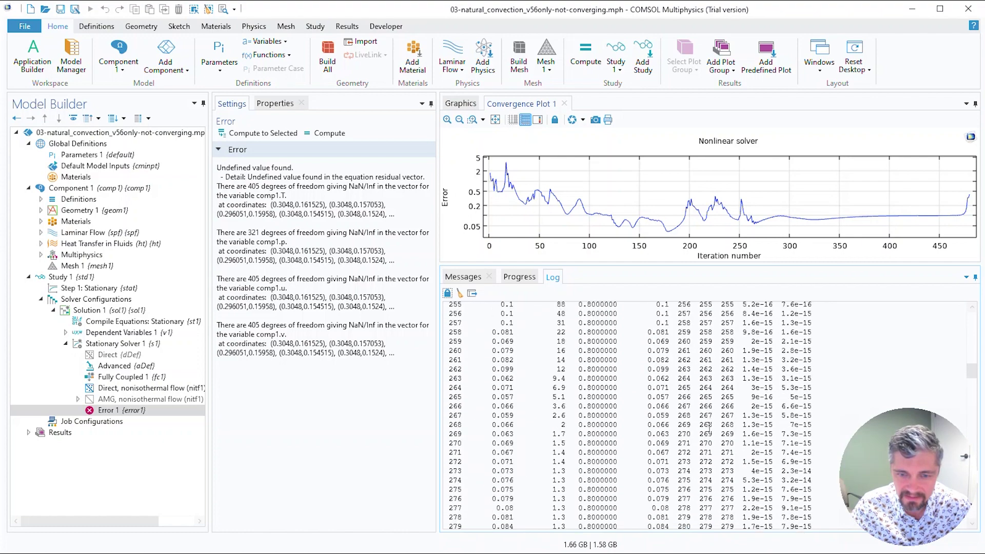
scroll(709, 427, "up", 4)
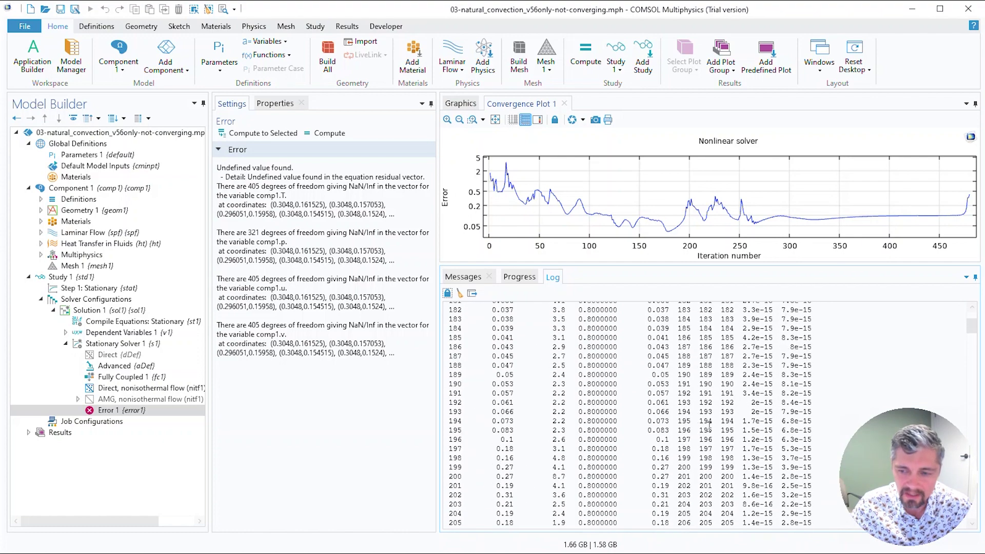
scroll(708, 427, "up", 1)
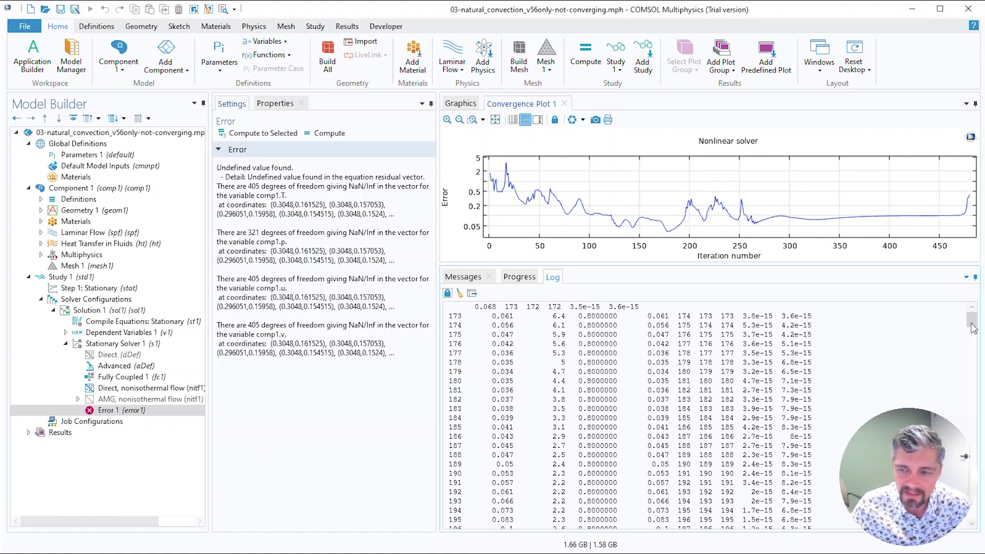
left_click_drag(971, 324, 964, 528)
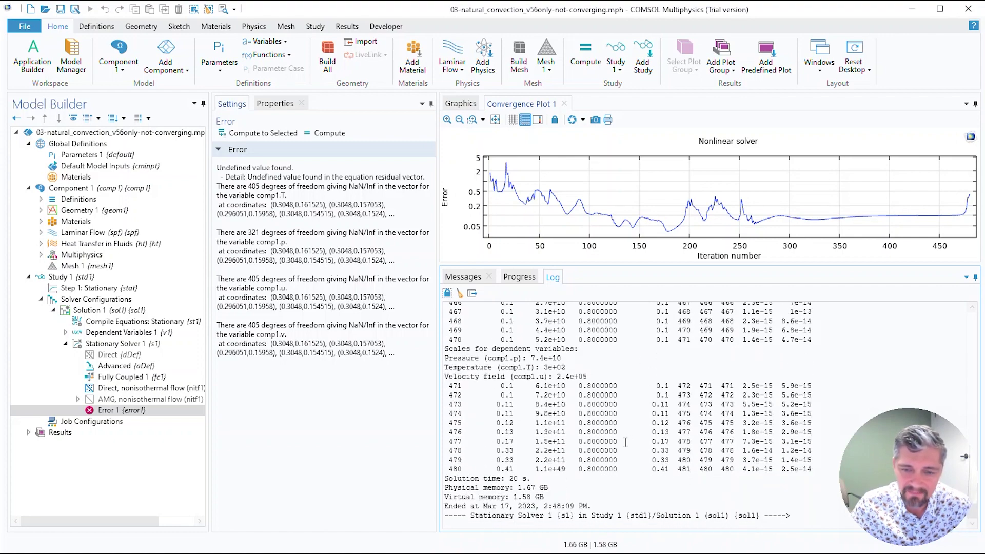
scroll(616, 436, "up", 20)
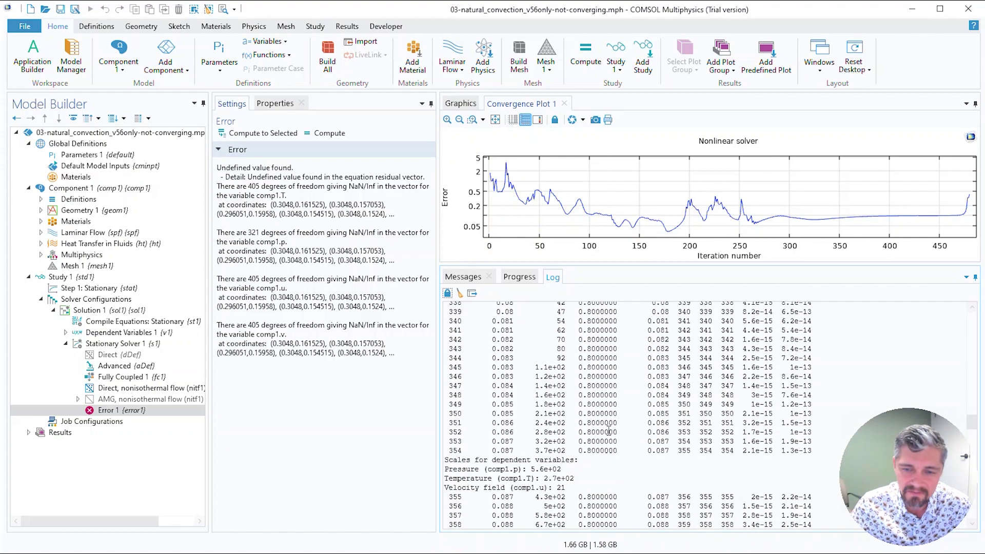
scroll(739, 365, "up", 15)
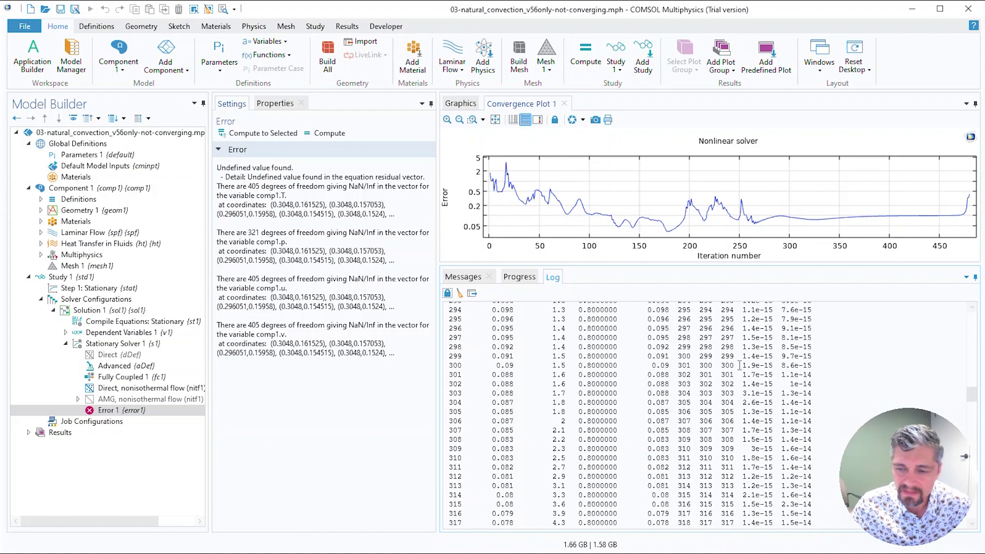
scroll(739, 365, "up", 20)
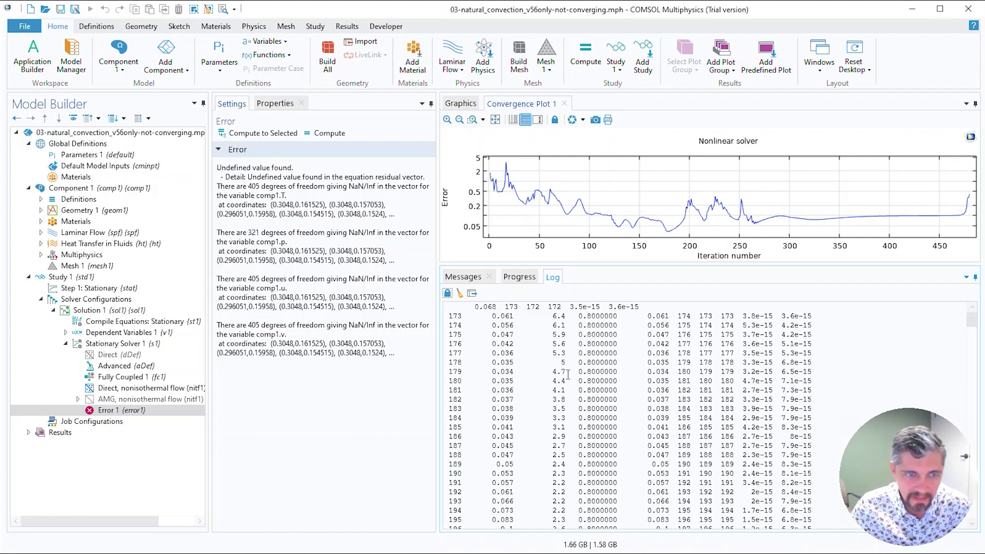
left_click(27, 28)
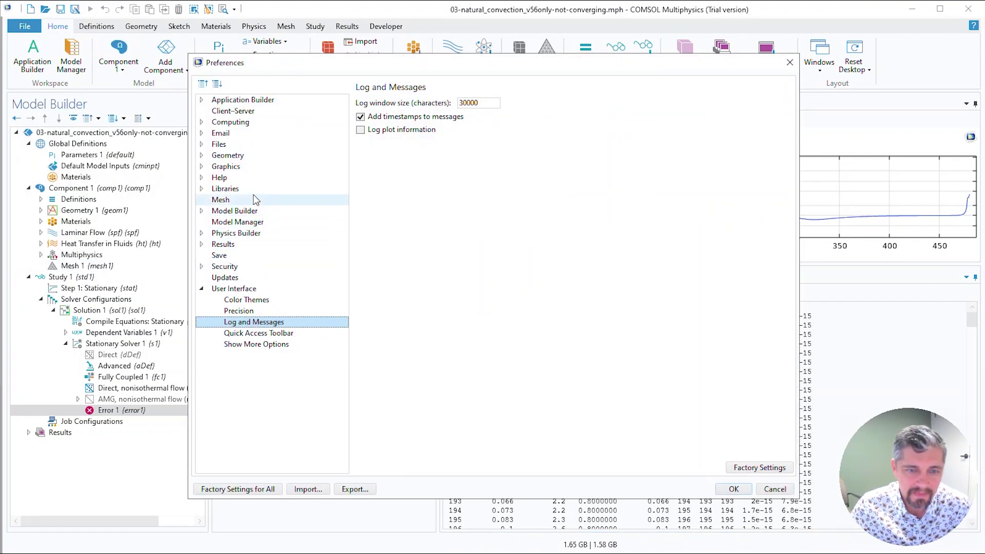
Step: Set the Log and Messages log window size from 30000 to 3000000 characters and confirm
left_click(233, 289)
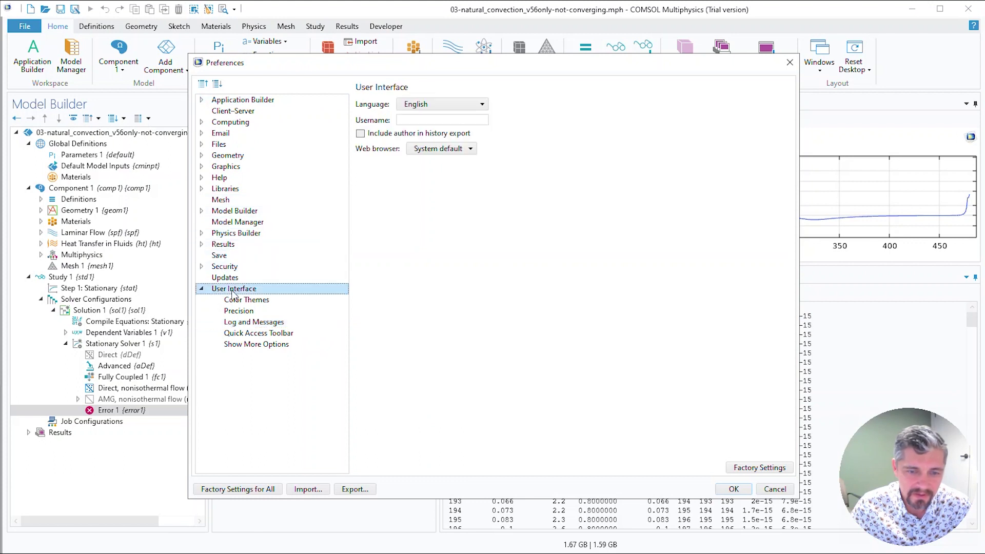
left_click(253, 323)
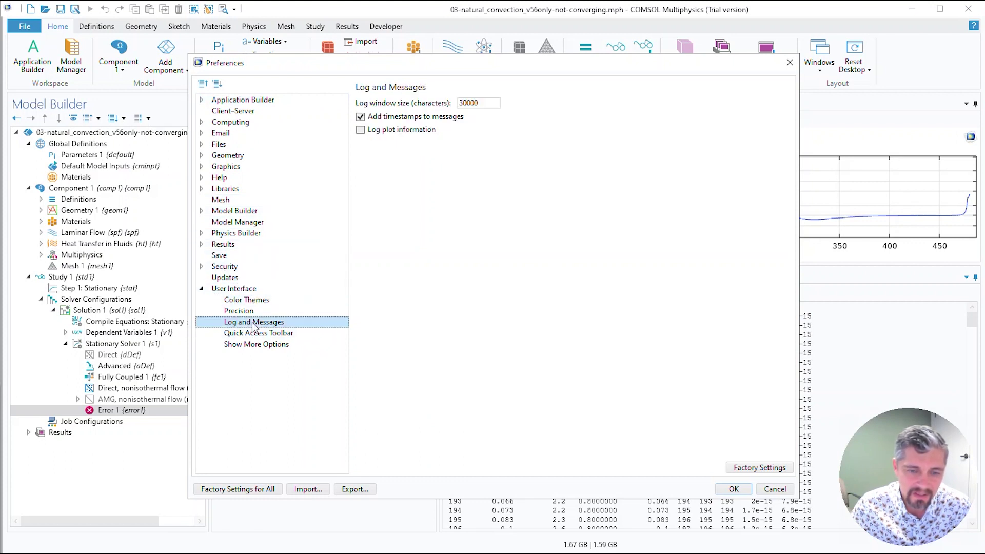
left_click(482, 103)
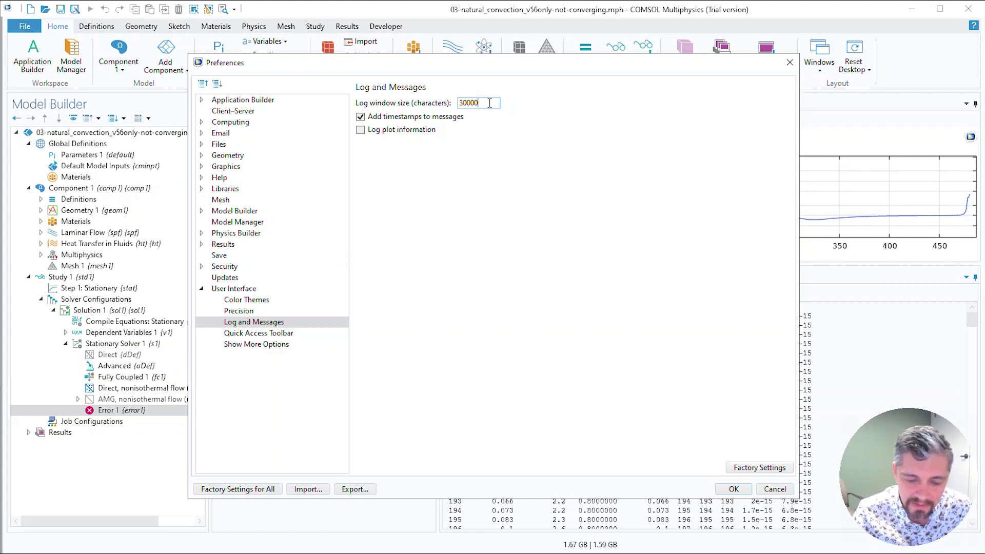
type("00")
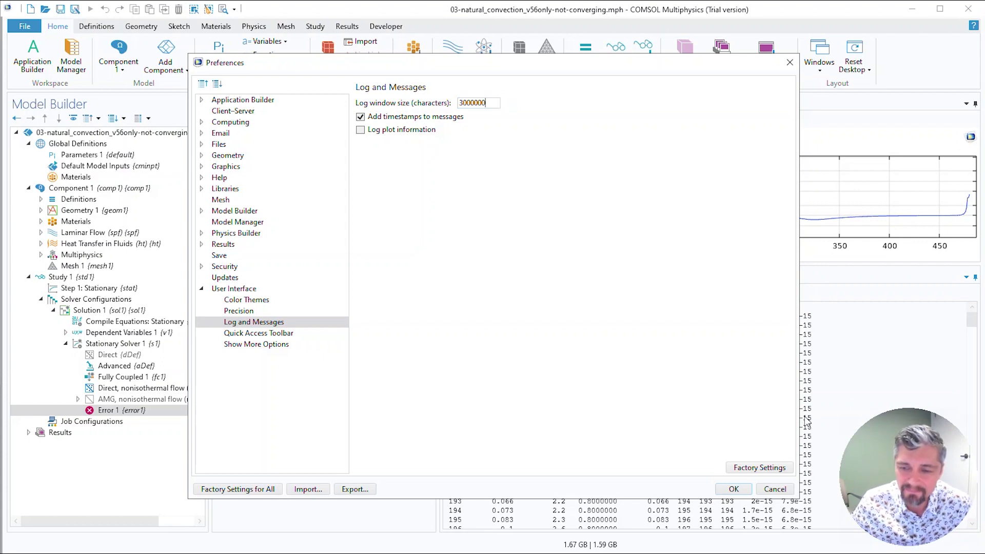
left_click(734, 489)
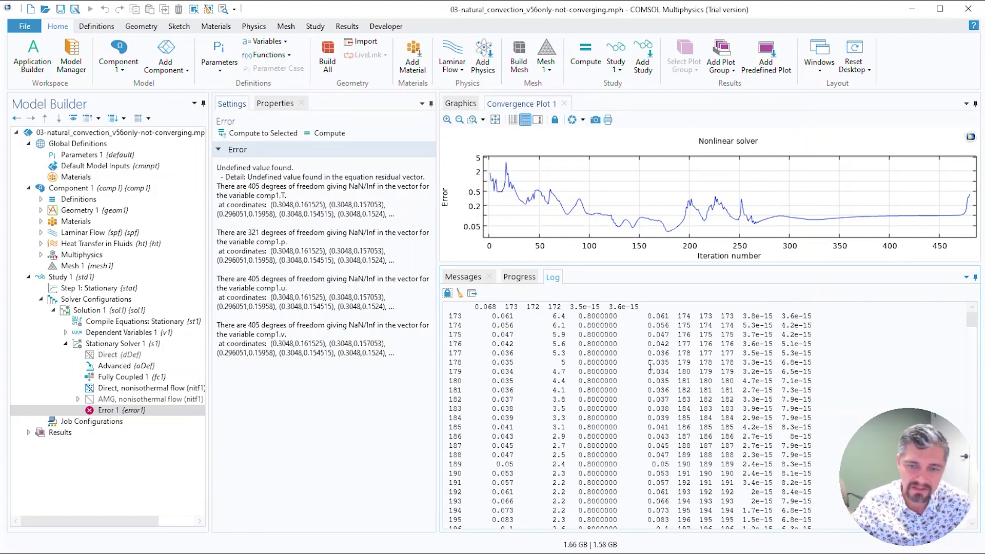
Step: Clear the log, rerun Study 1, and watch the Log until it fails near iteration 480
left_click(460, 293)
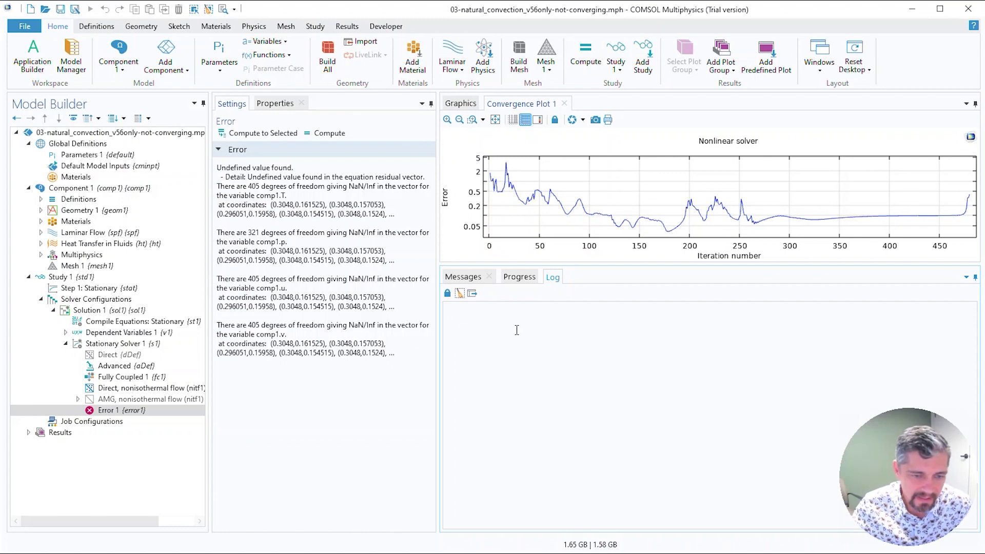
left_click(64, 277)
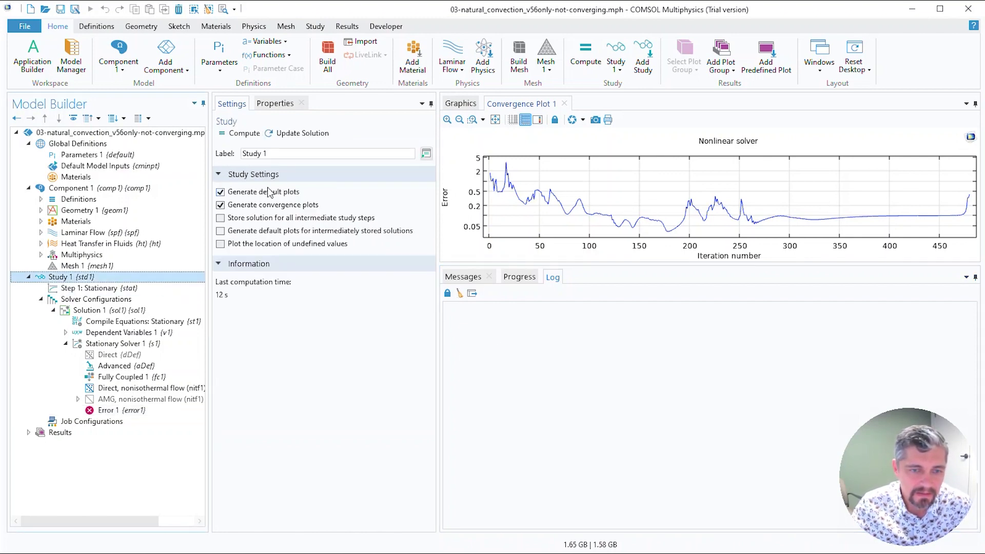
left_click(239, 133)
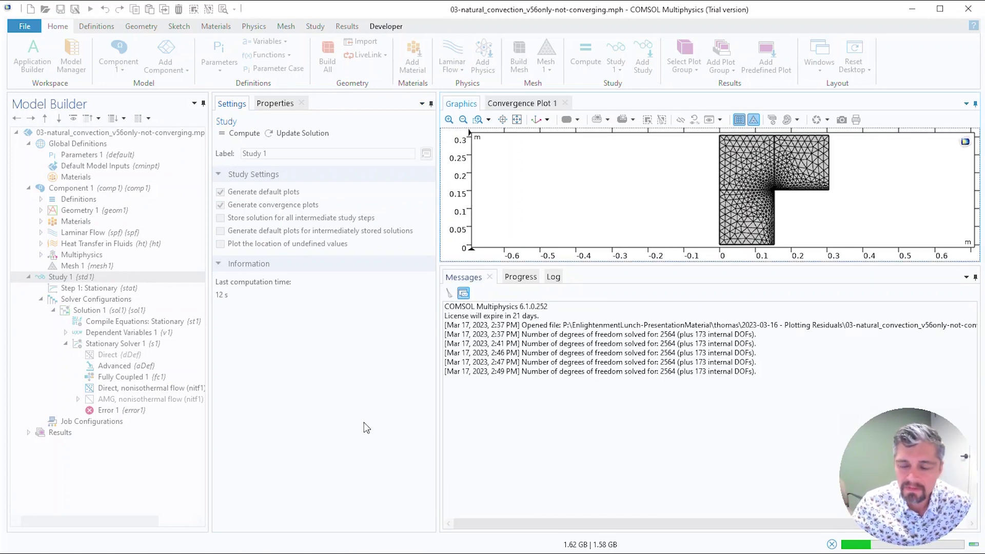
left_click(553, 277)
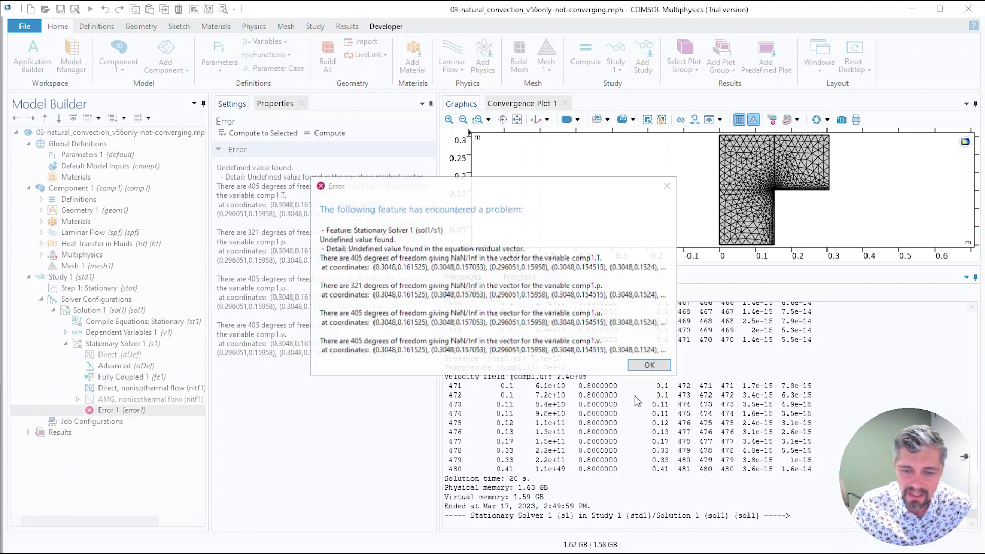
Step: Dismiss the solver error and scroll the log up to its first lines
left_click(638, 358)
scroll(612, 430, "up", 10)
scroll(612, 430, "up", 20)
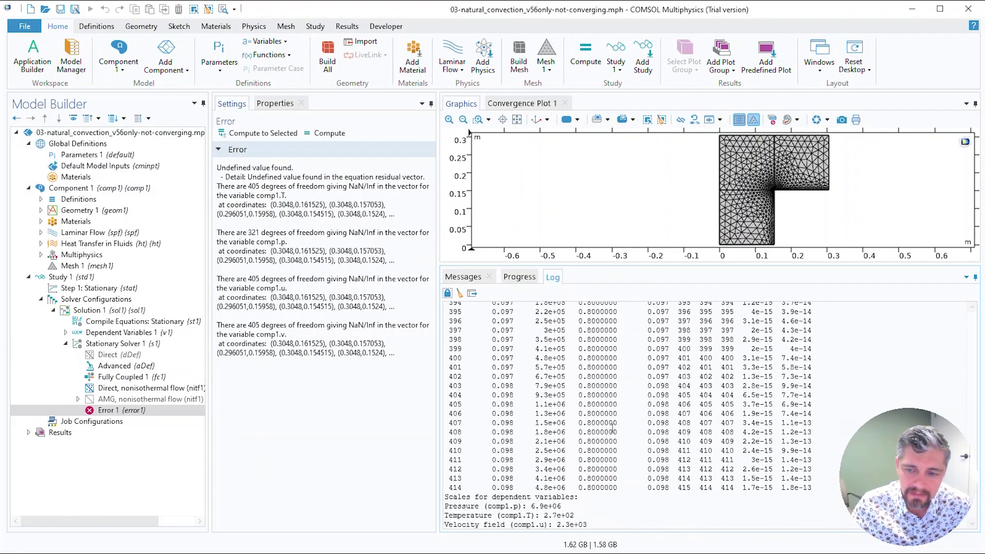
scroll(615, 429, "up", 20)
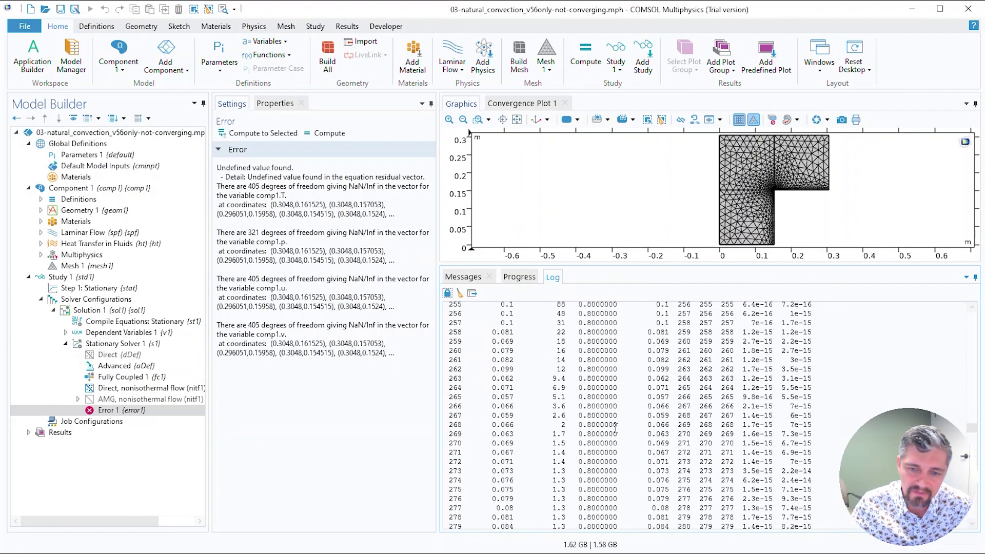
scroll(618, 428, "up", 20)
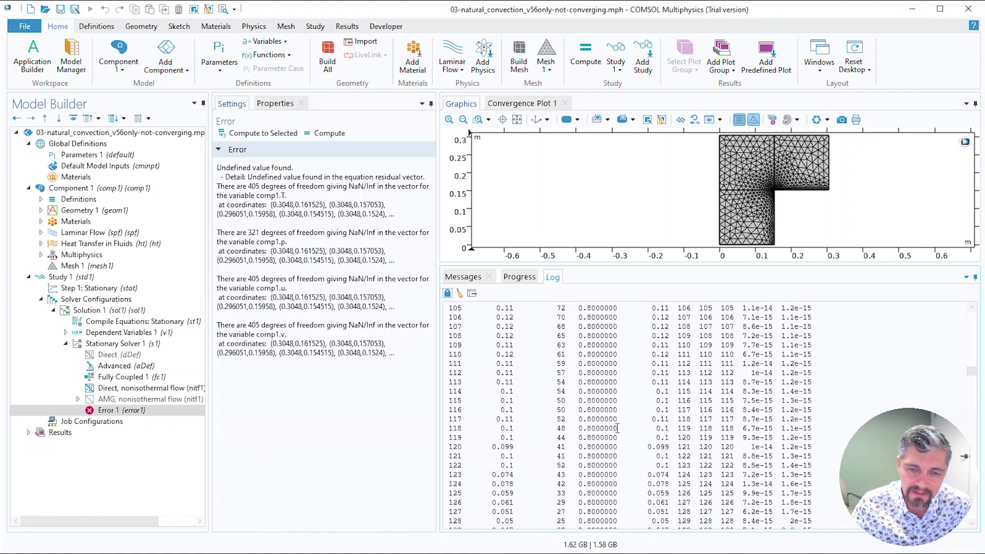
scroll(619, 427, "up", 14)
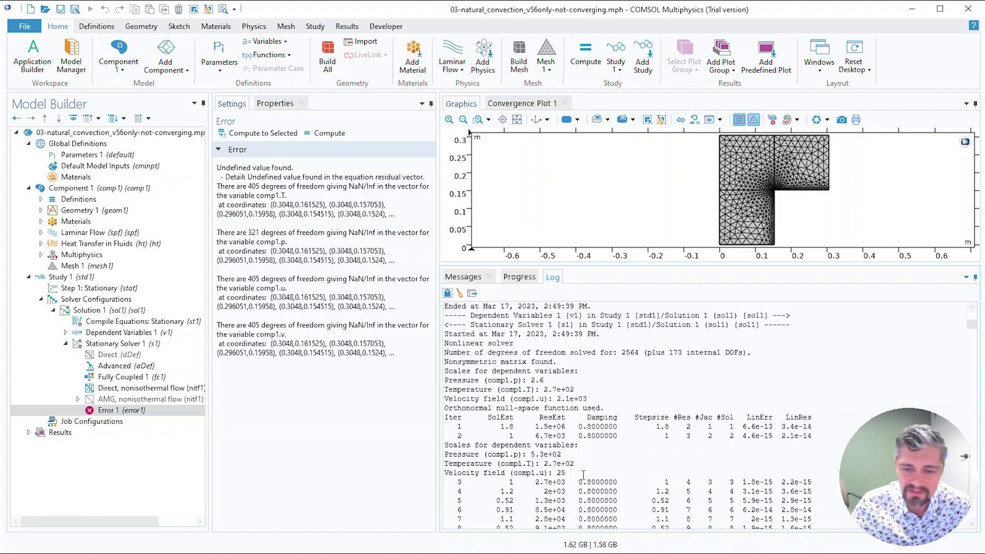
Step: Highlight the log headers, temperature and velocity scales, 2564 degrees of freedom, and nonlinear solver line
left_click_drag(584, 474, 592, 310)
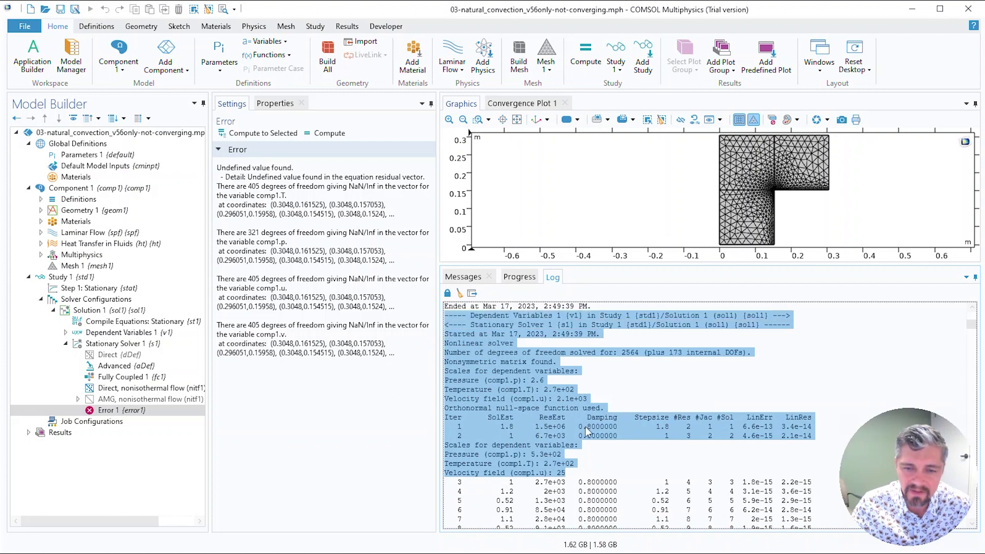
left_click(577, 378)
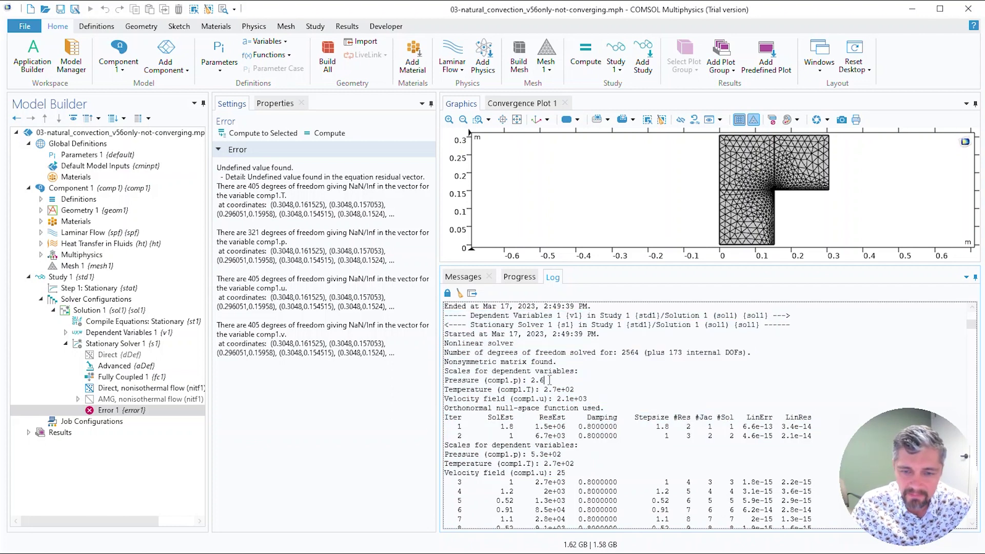
left_click_drag(598, 398, 531, 390)
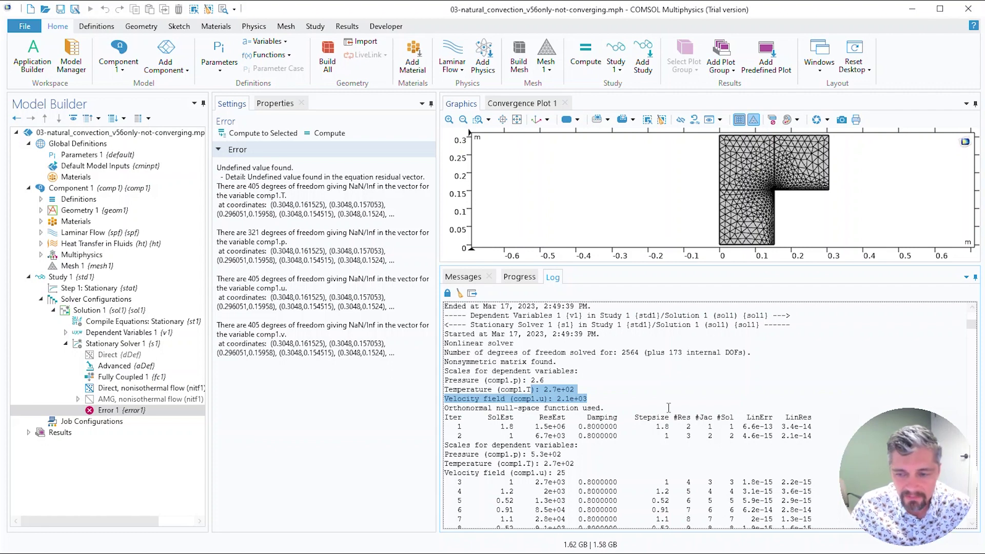
left_click(616, 393)
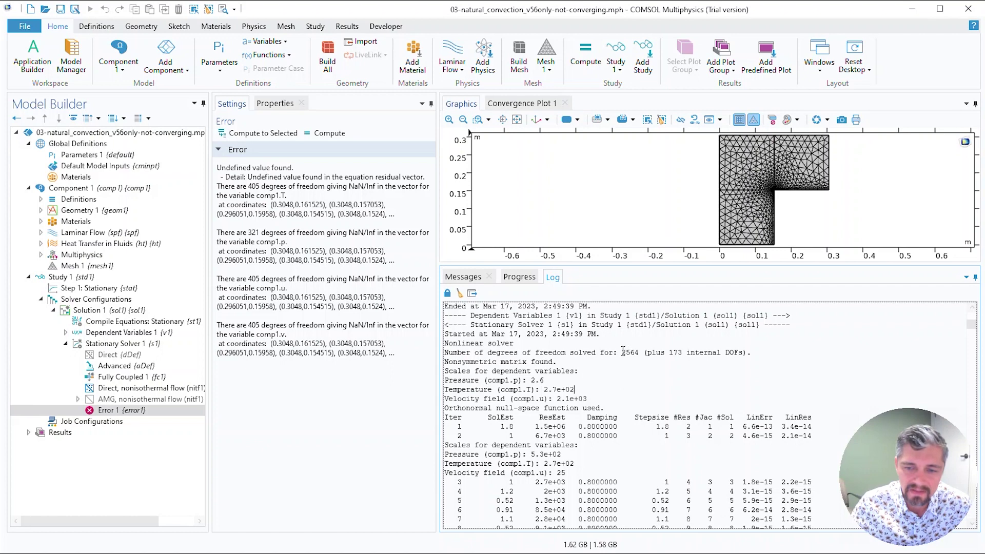
left_click_drag(622, 352, 648, 352)
left_click_drag(444, 343, 536, 344)
Step: Scroll the log back to the bottom and minimize COMSOL
scroll(750, 379, "down", 5)
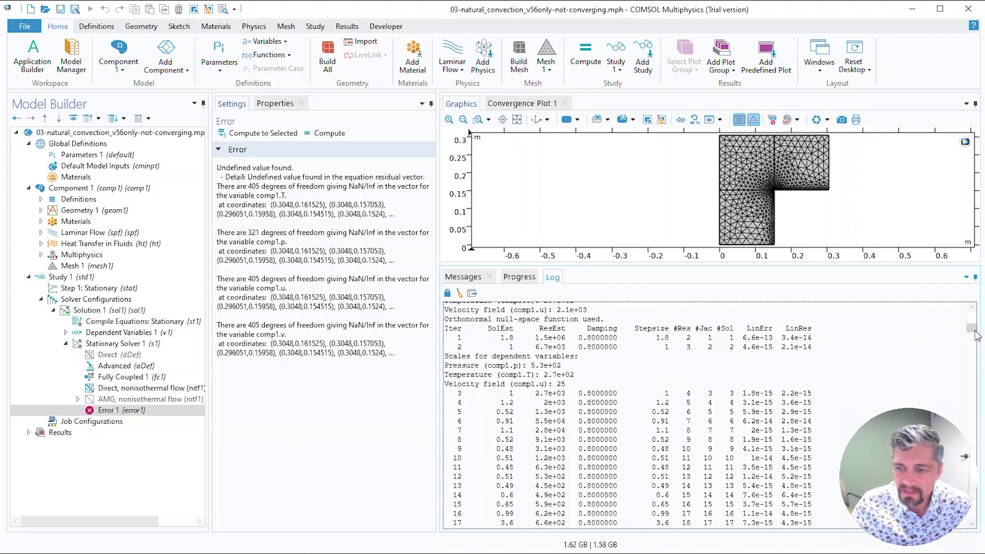
left_click_drag(972, 331, 967, 549)
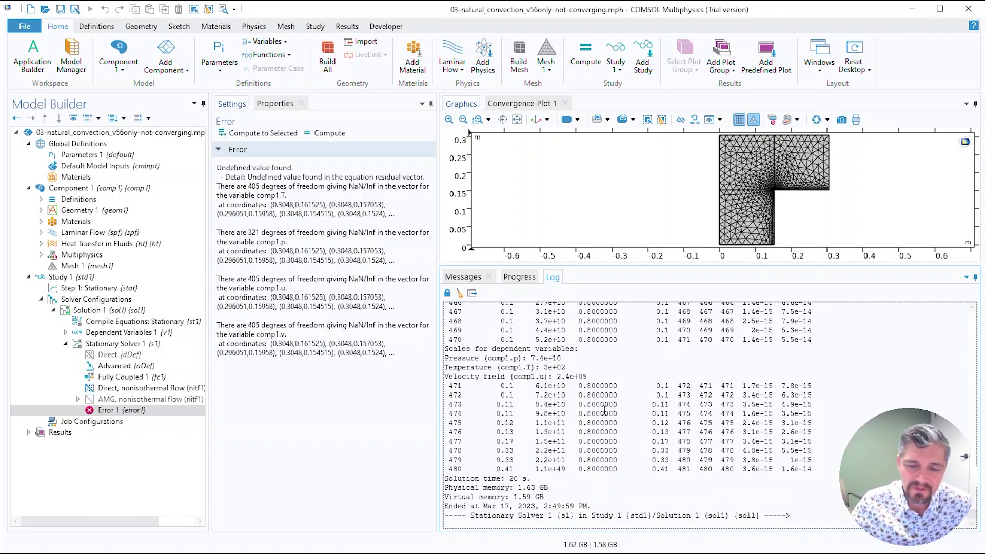
left_click(912, 8)
Step: Show the 'Tip for not truncating your log' slide with its newer Preferences screenshot
key("Right")
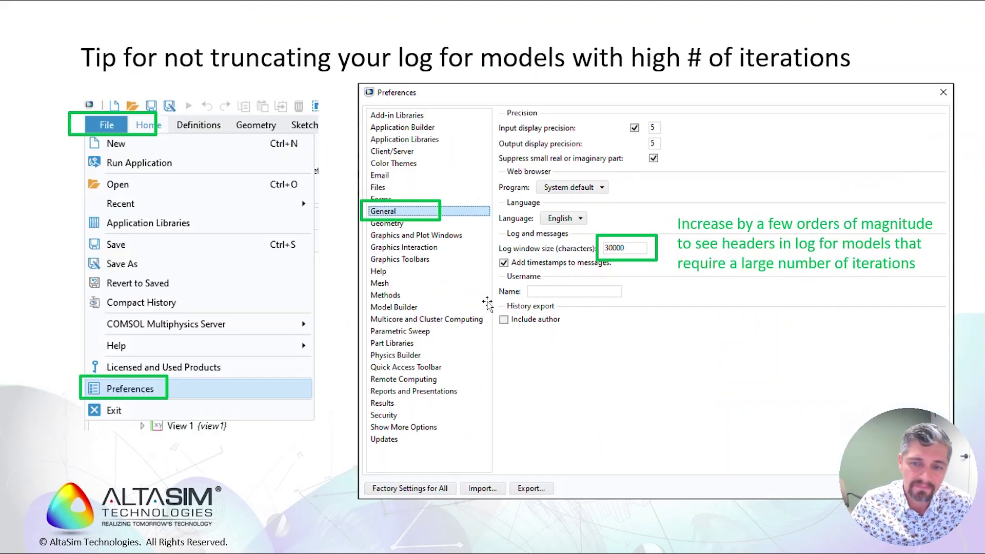
key("Right")
key("Left")
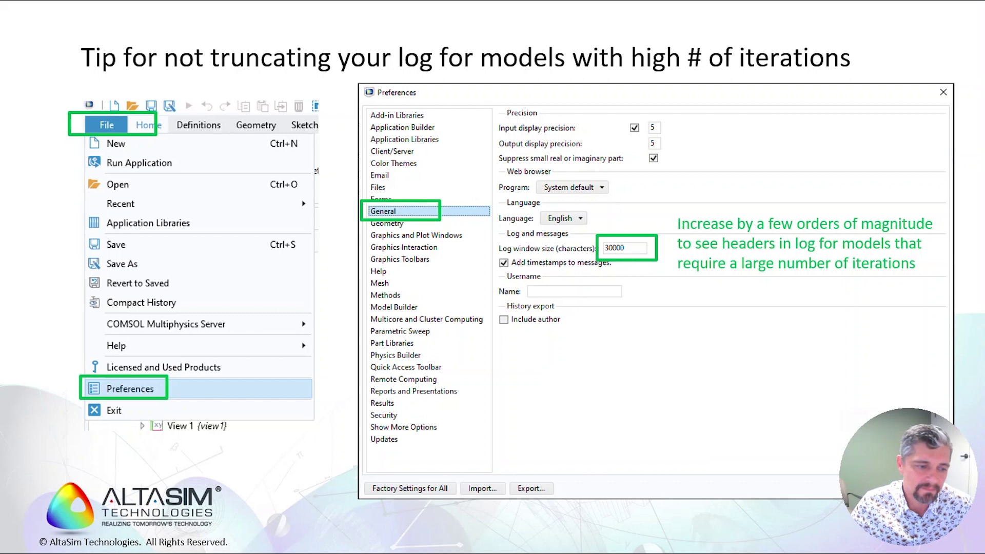
key("Right")
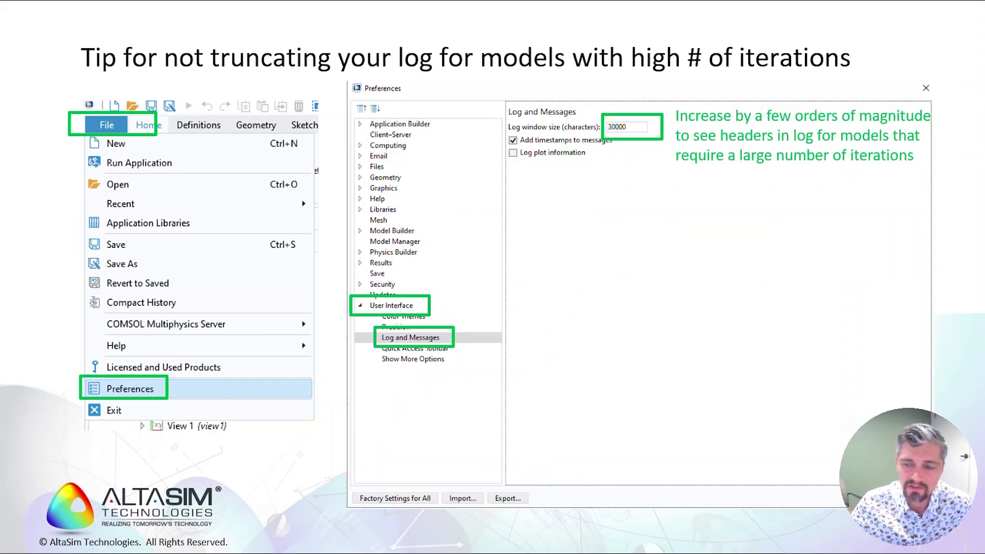